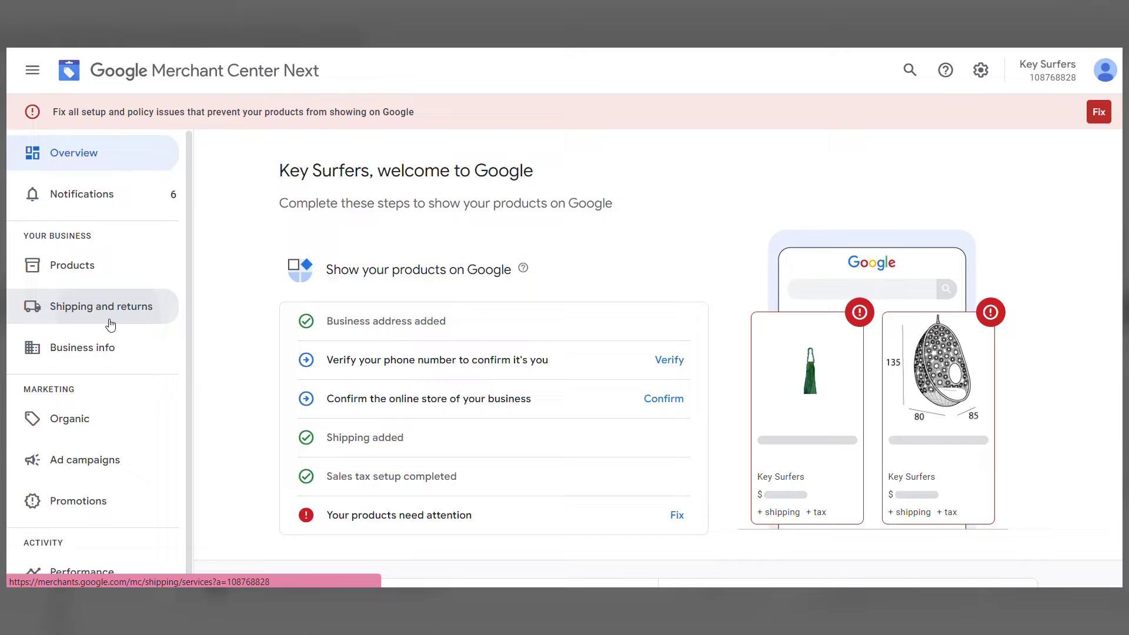
From Shipping and returns, begin adding shipping information and tick Australia as the country.
left_click(110, 324)
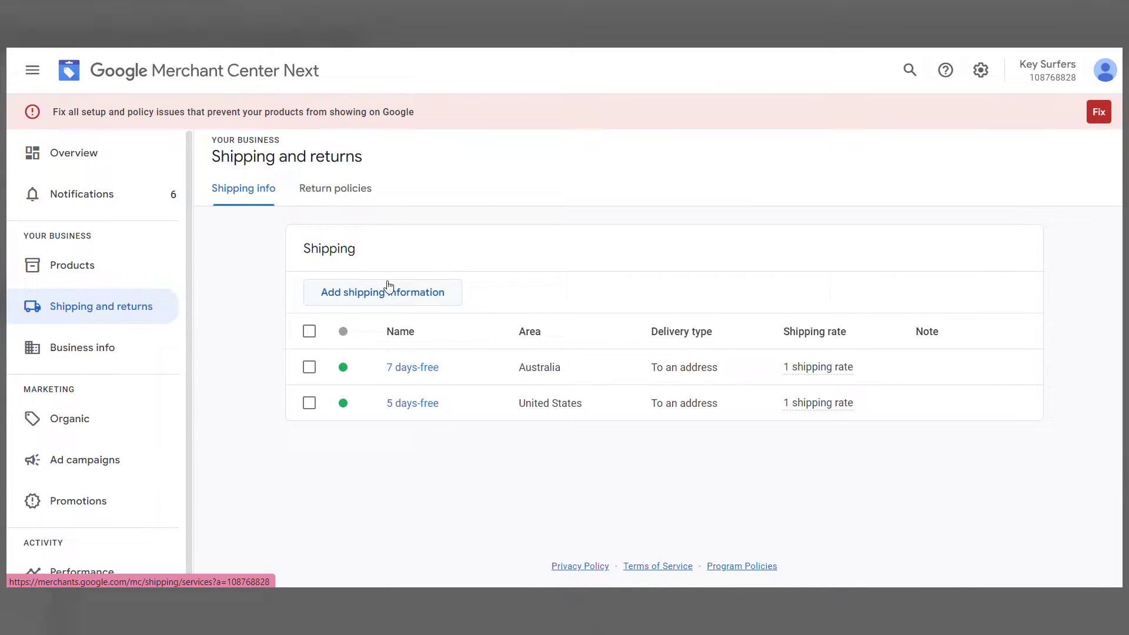
left_click(395, 300)
left_click(471, 414)
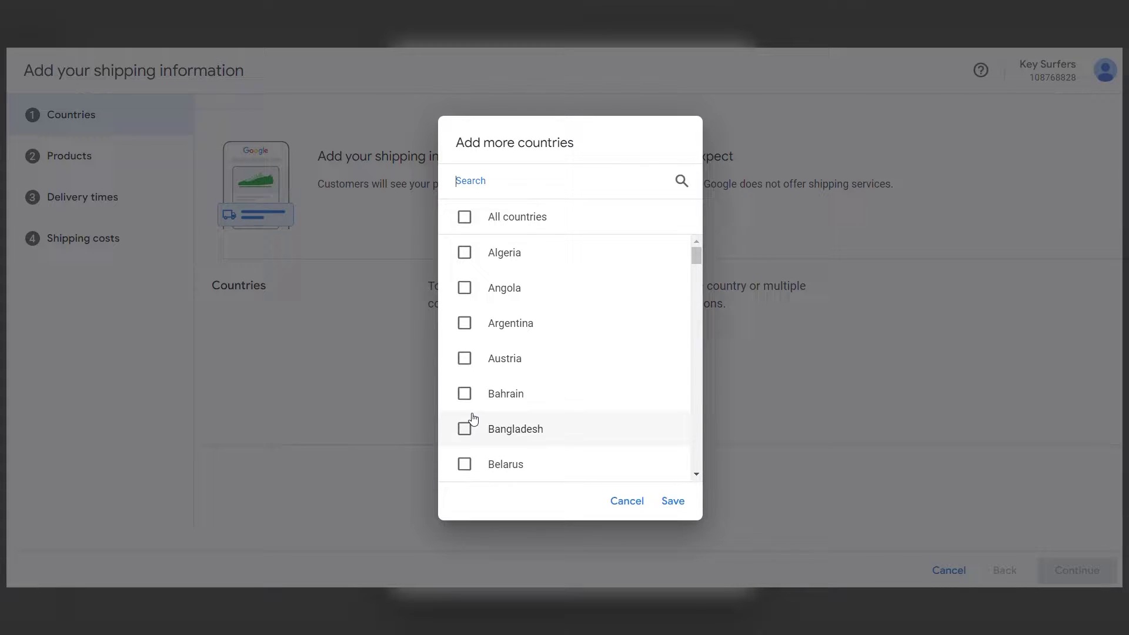
scroll(625, 360, "down", 14)
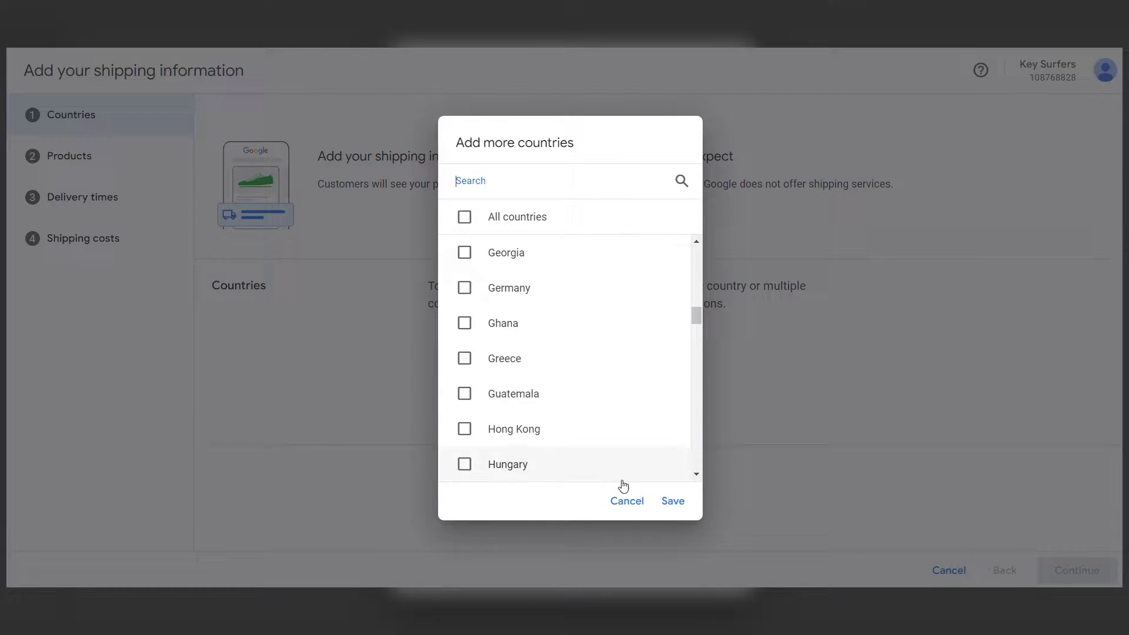
left_click(627, 500)
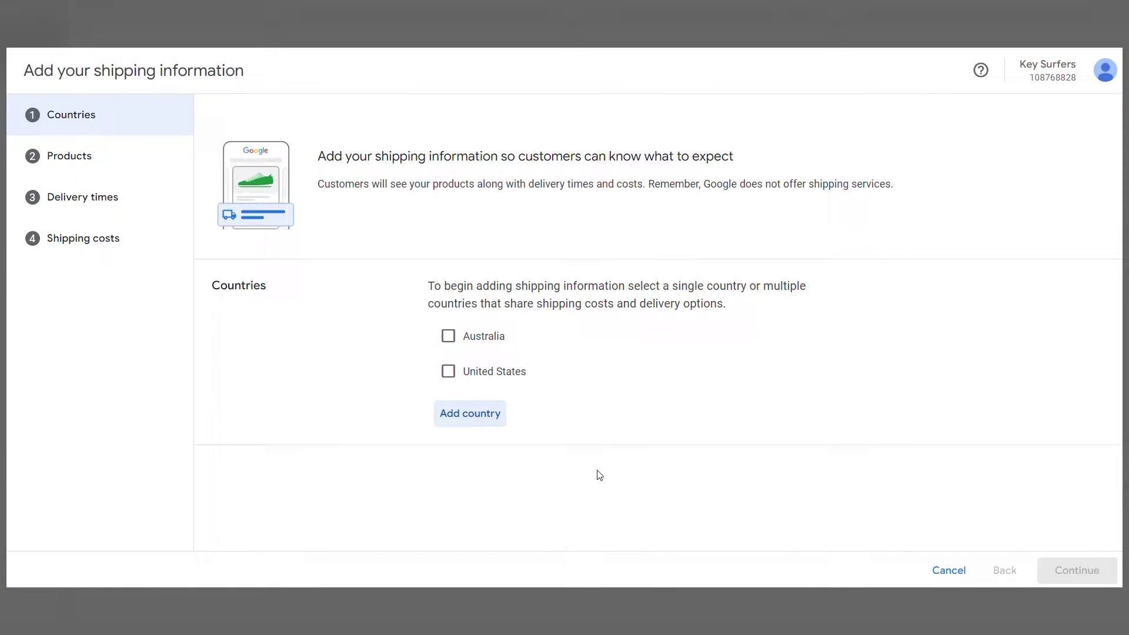
left_click(499, 336)
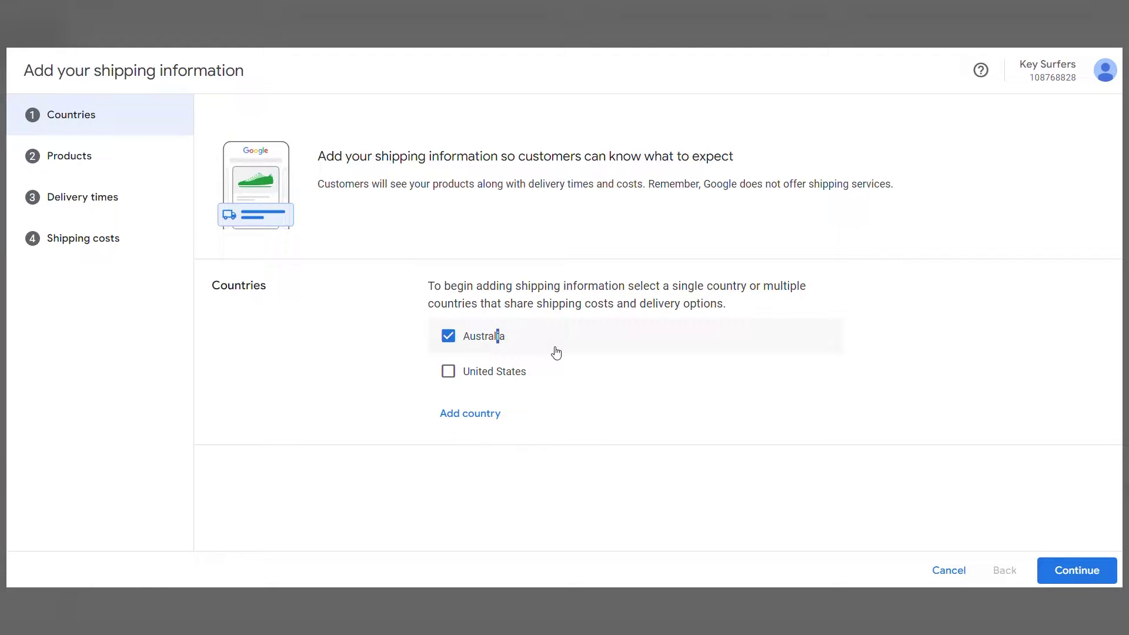
Continue to Products, dismiss the product label picker, and choose All products.
left_click(1059, 572)
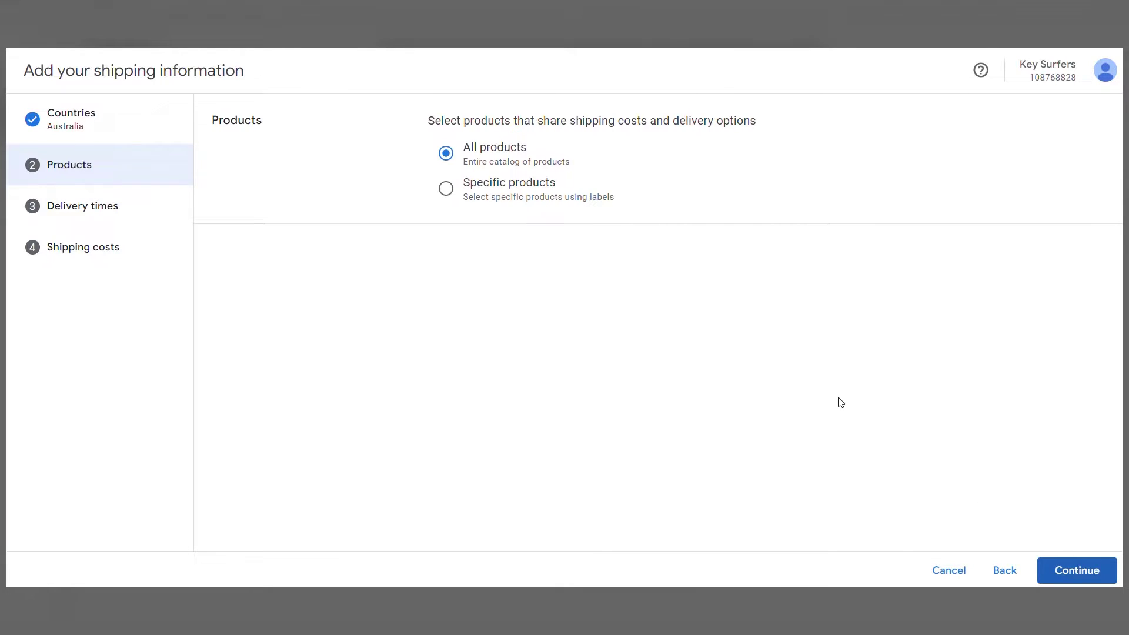
left_click(527, 192)
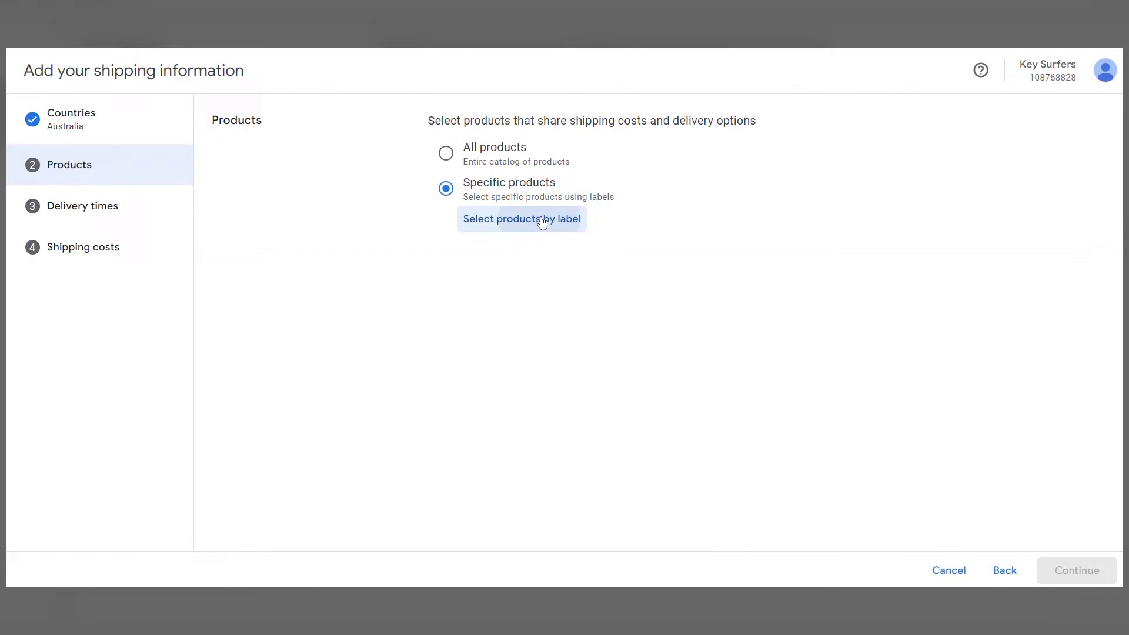
left_click(542, 219)
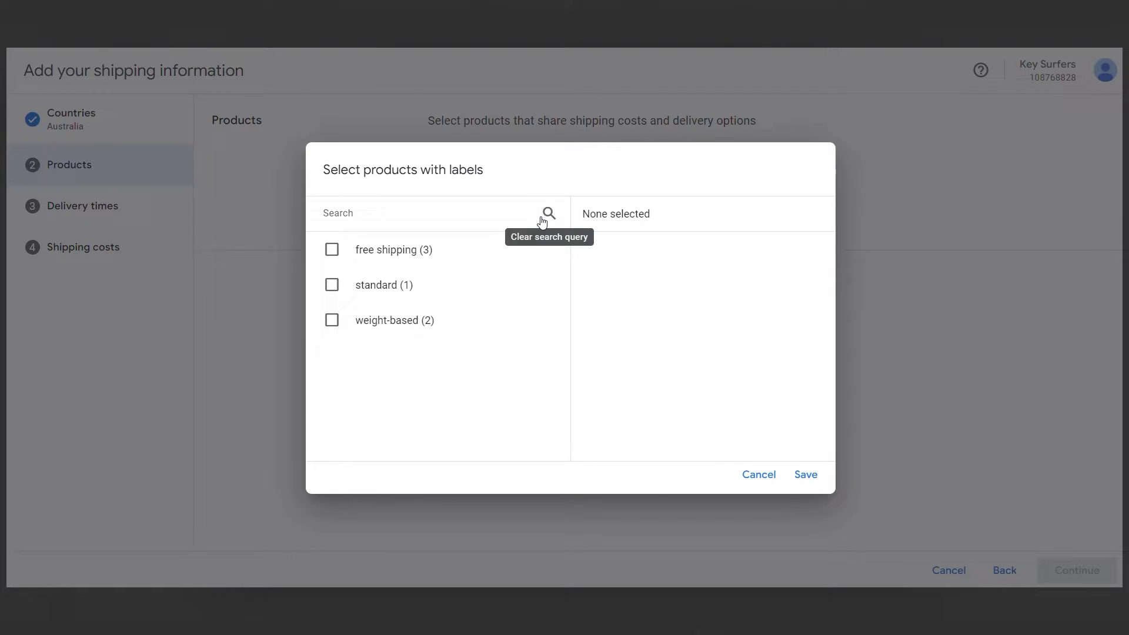
left_click(426, 254)
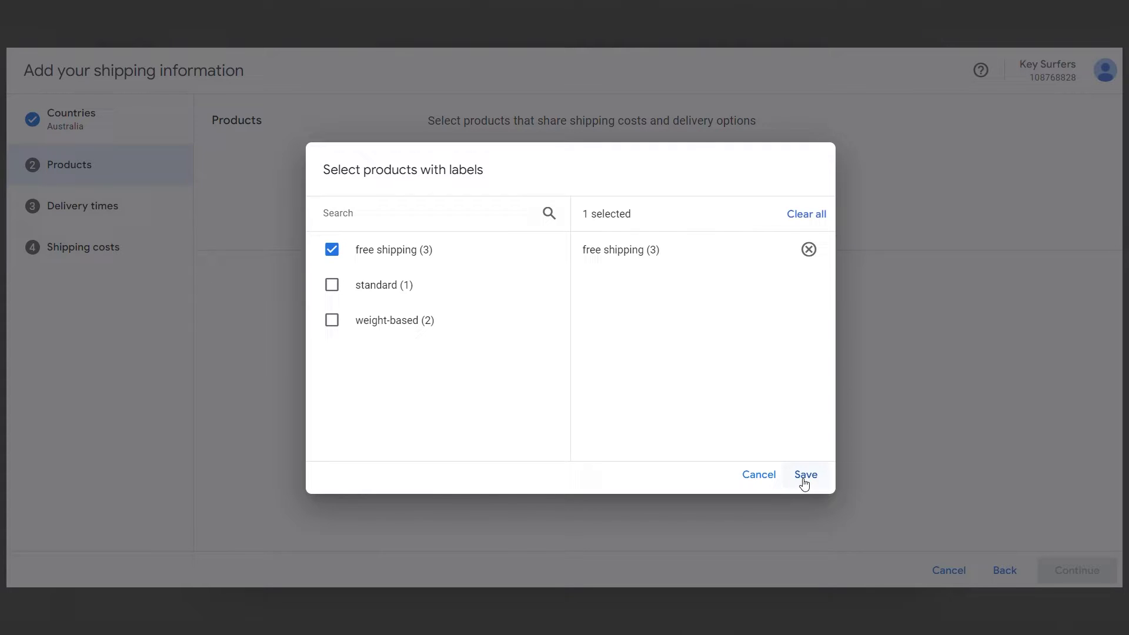
left_click(776, 482)
left_click(529, 167)
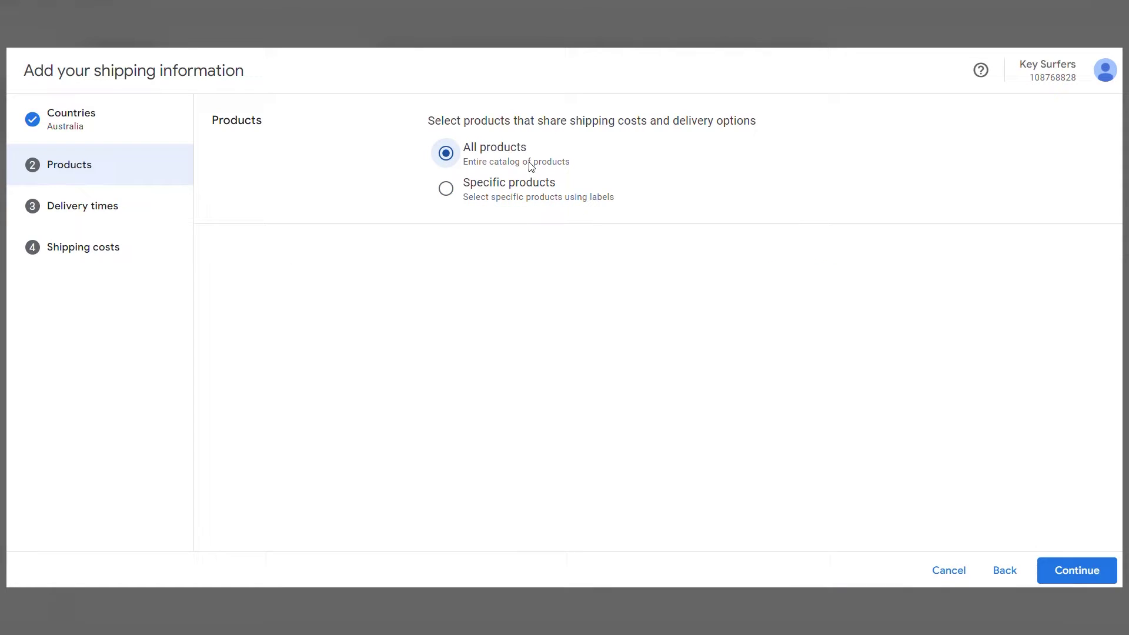
Set the order cutoff time to 5:00 PM.
left_click(1068, 569)
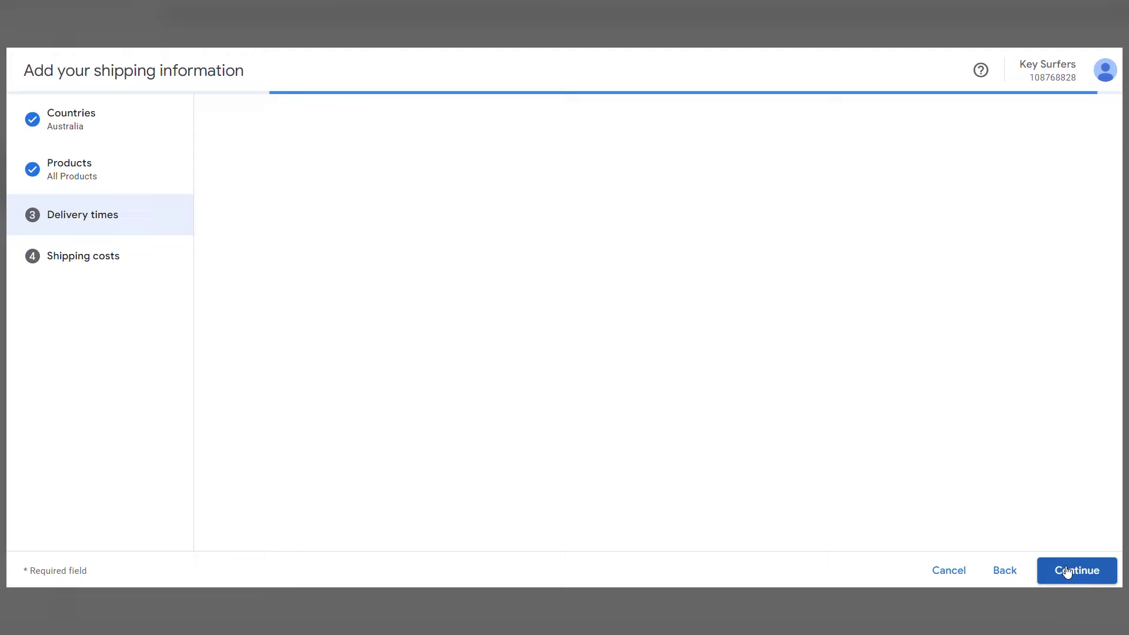
left_click(489, 150)
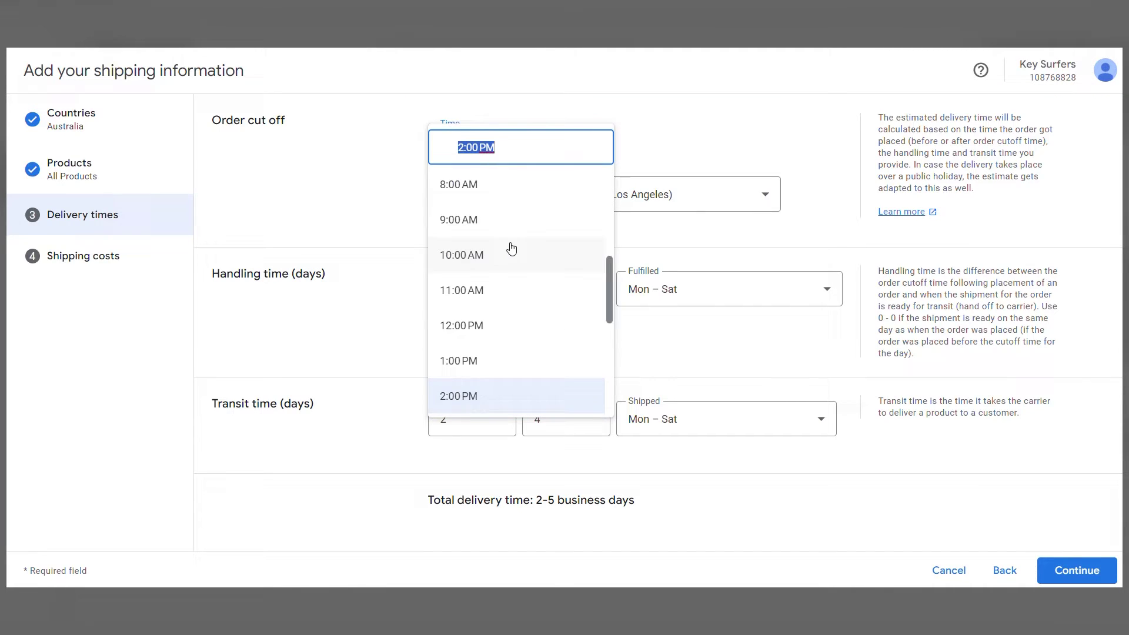
left_click(497, 291)
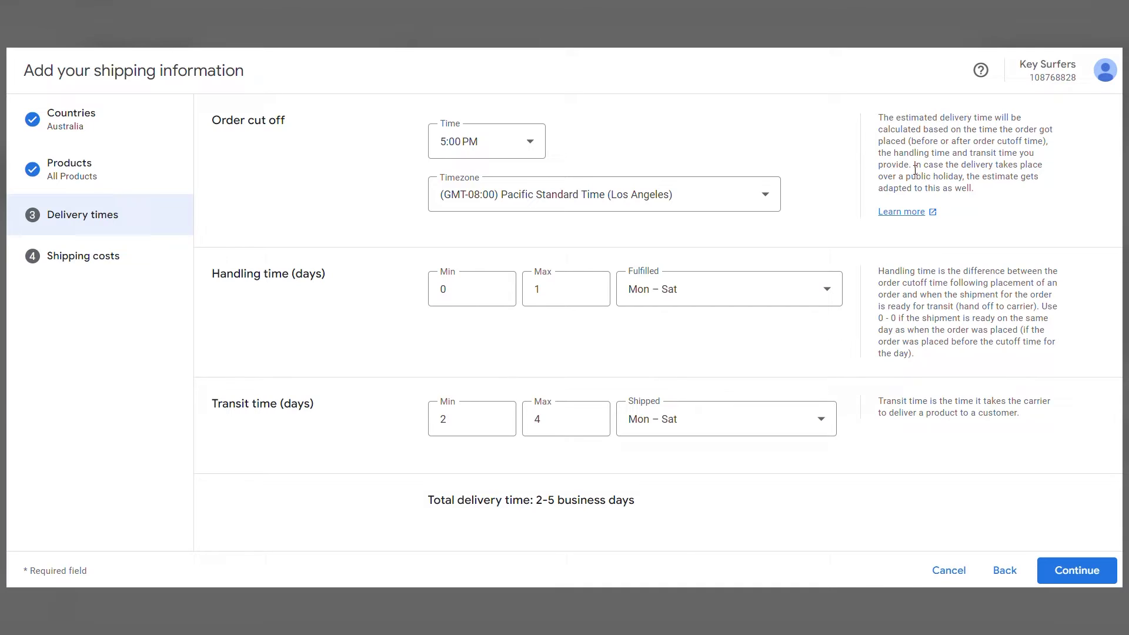
left_click_drag(915, 169, 984, 200)
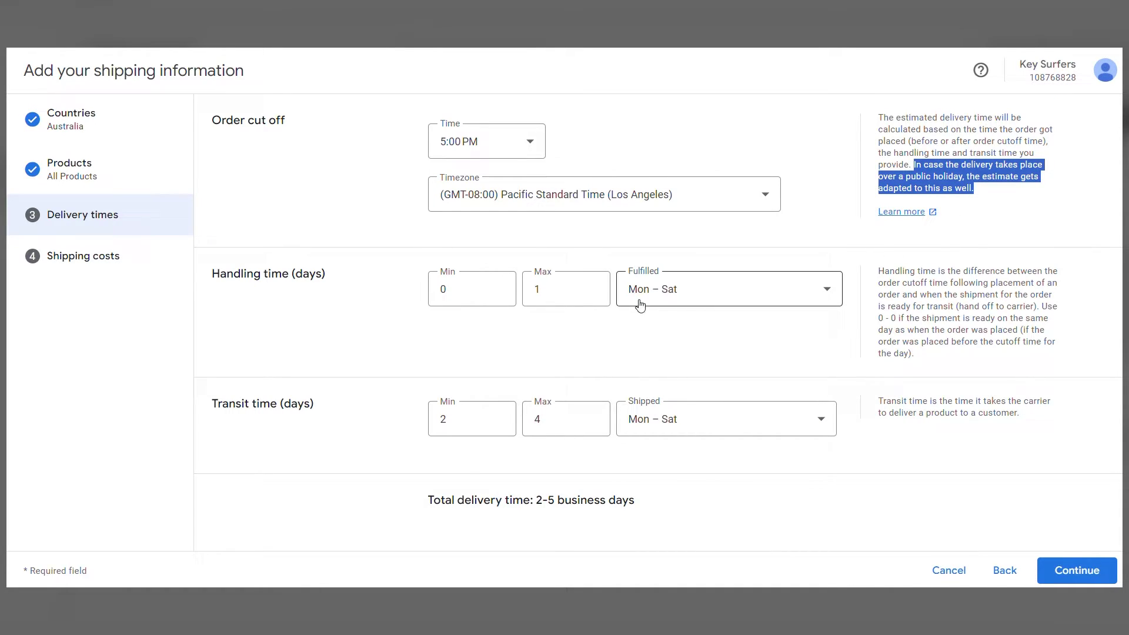
left_click(321, 275)
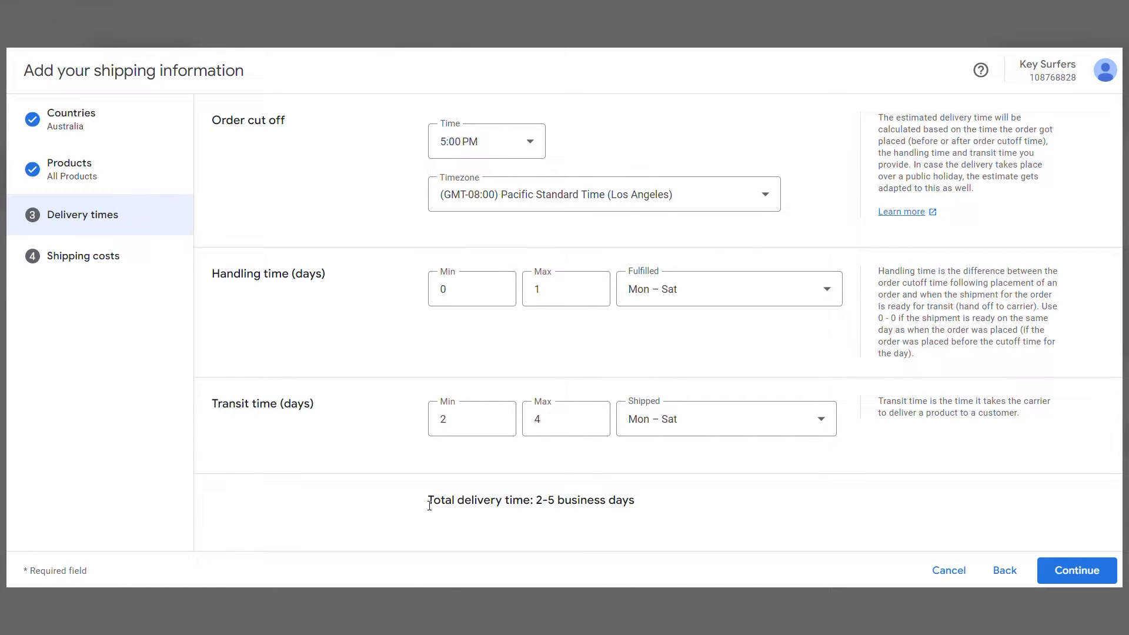
Change maximum transit days from 4 to 5, making total delivery 2–6 days, and continue.
left_click_drag(429, 500, 643, 509)
left_click(550, 430)
key("BackSpace")
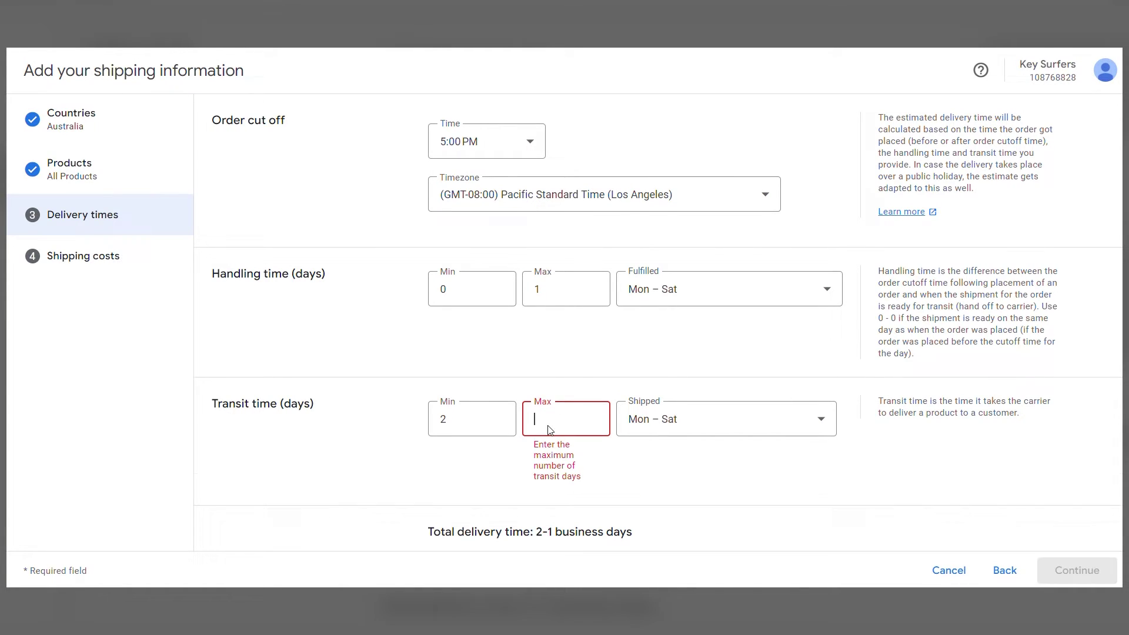
type("5")
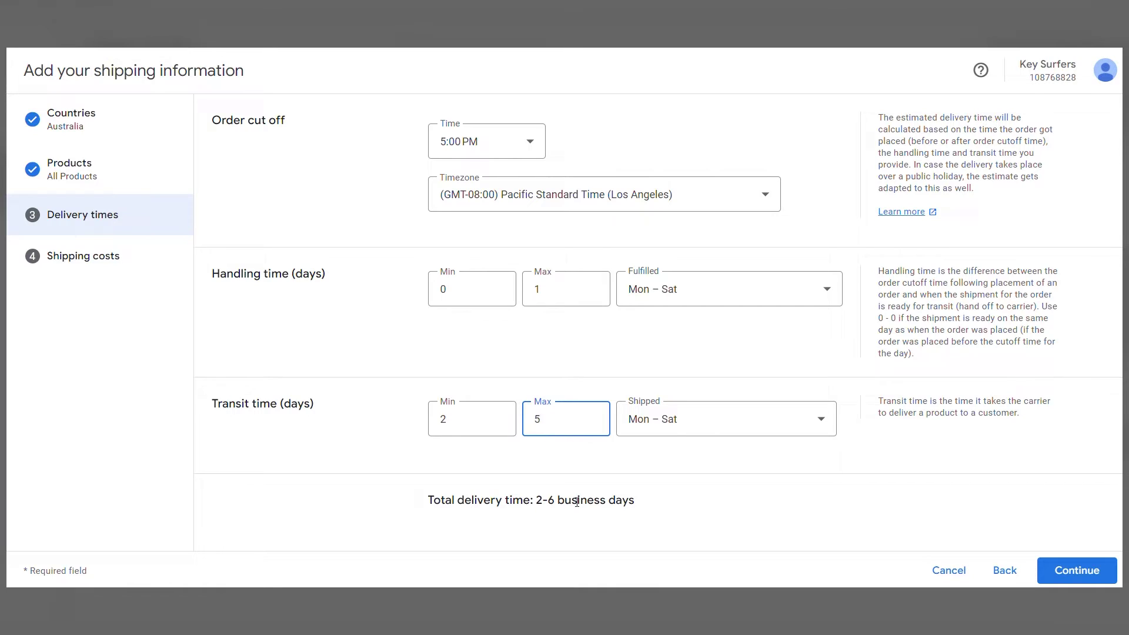
left_click(1081, 574)
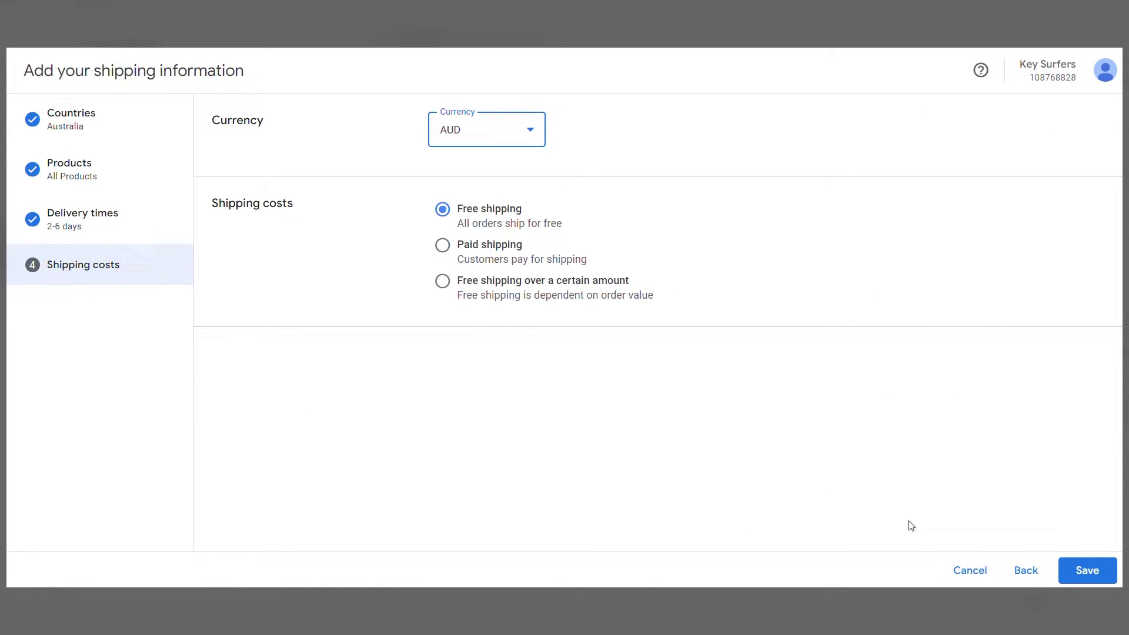
Keep AUD as the currency and choose Paid shipping with the Flat rate cost type.
left_click(533, 136)
left_click(459, 183)
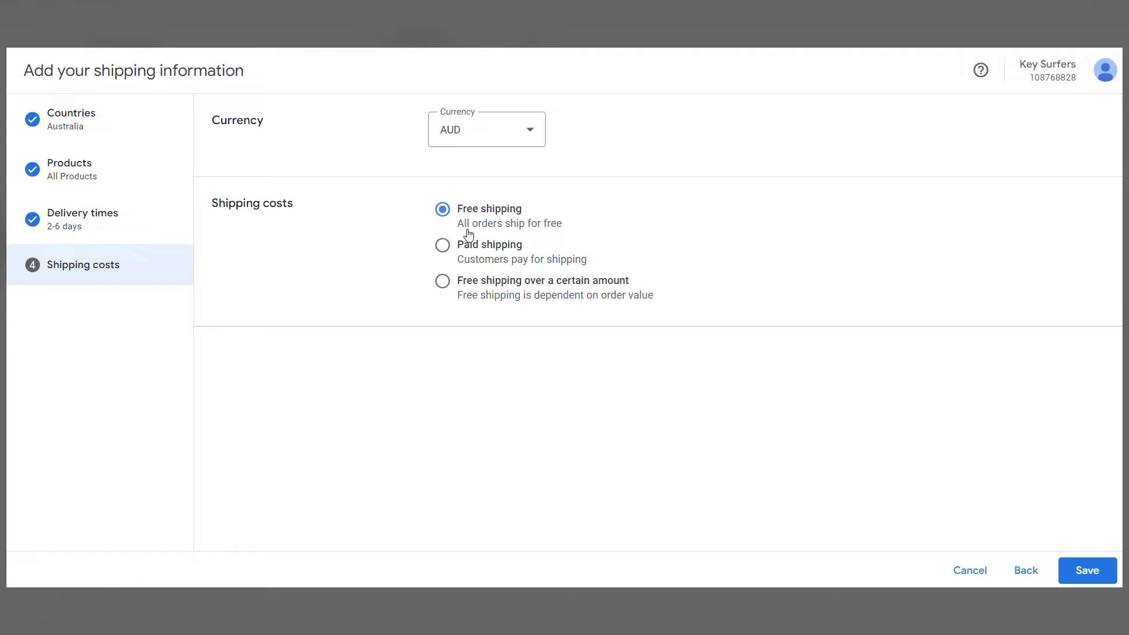
left_click_drag(459, 231, 564, 229)
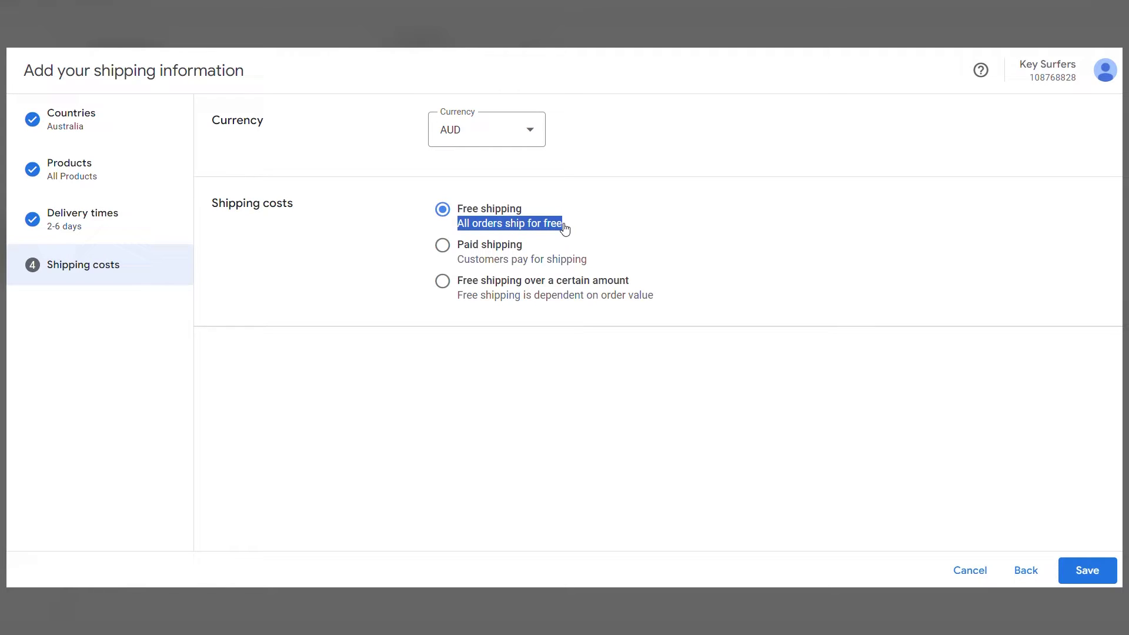
left_click_drag(461, 266, 584, 264)
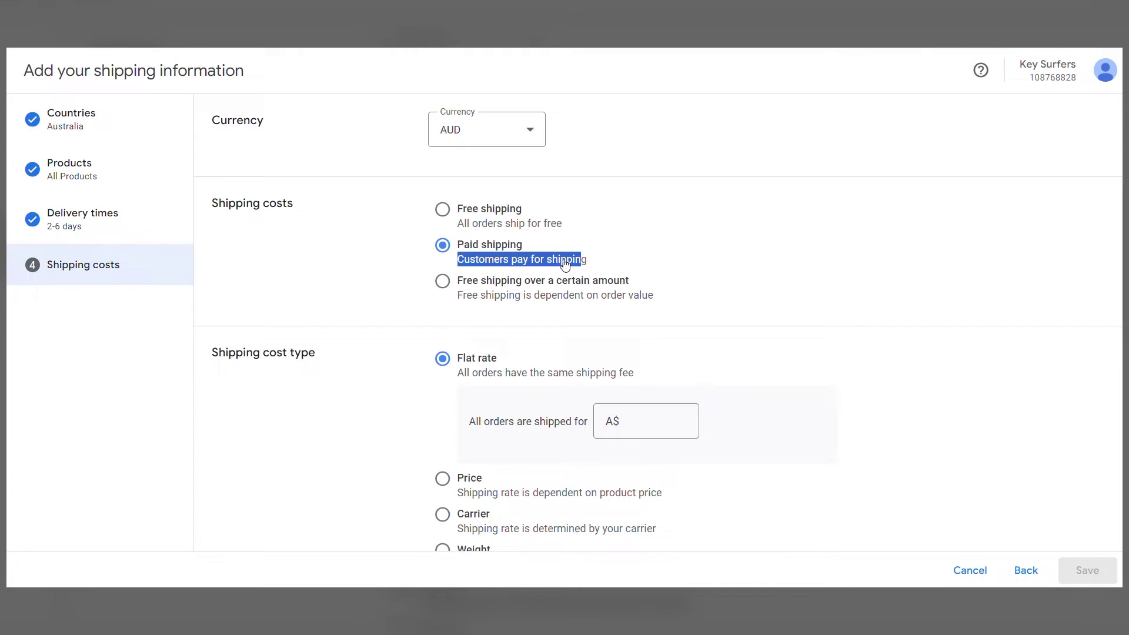
scroll(396, 350, "down", 2)
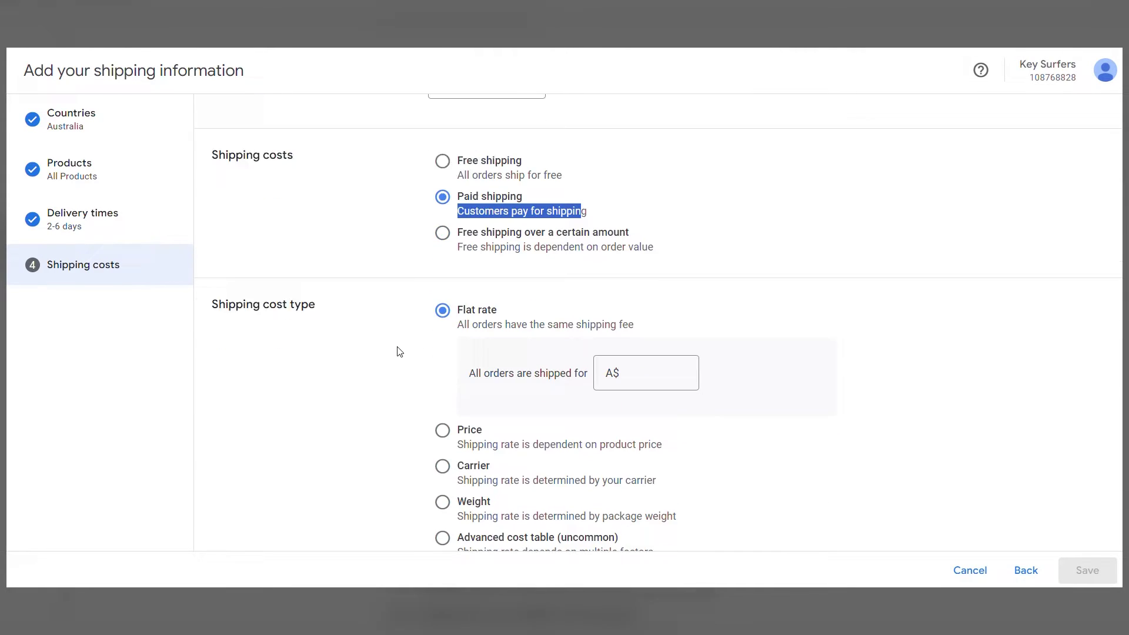
left_click_drag(461, 298, 639, 298)
left_click(553, 345)
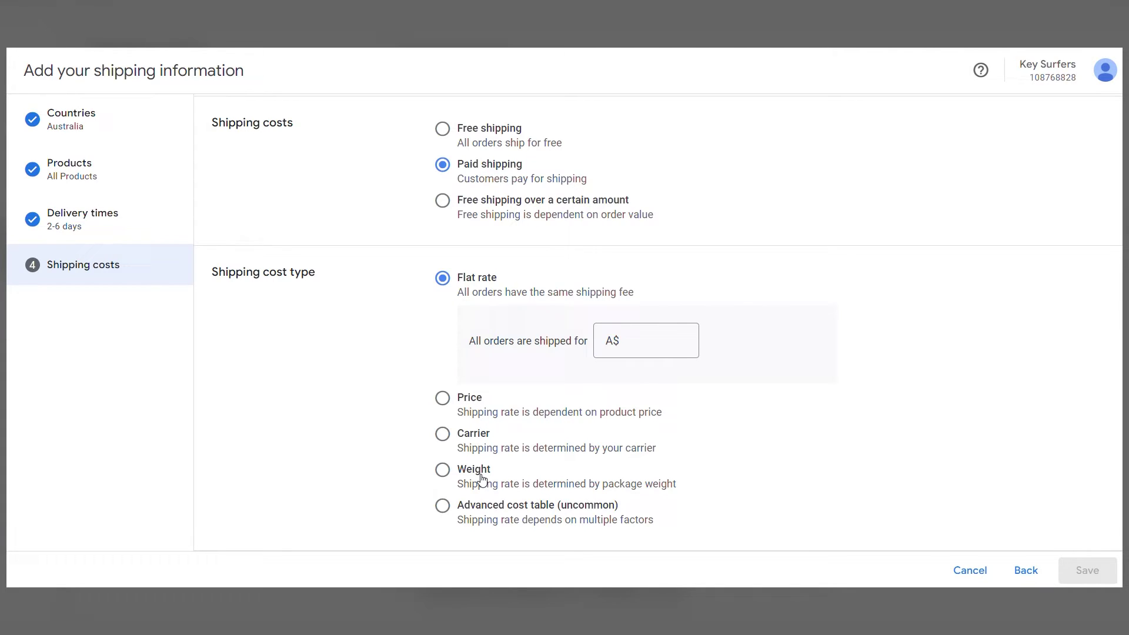
scroll(484, 319, "up", 2)
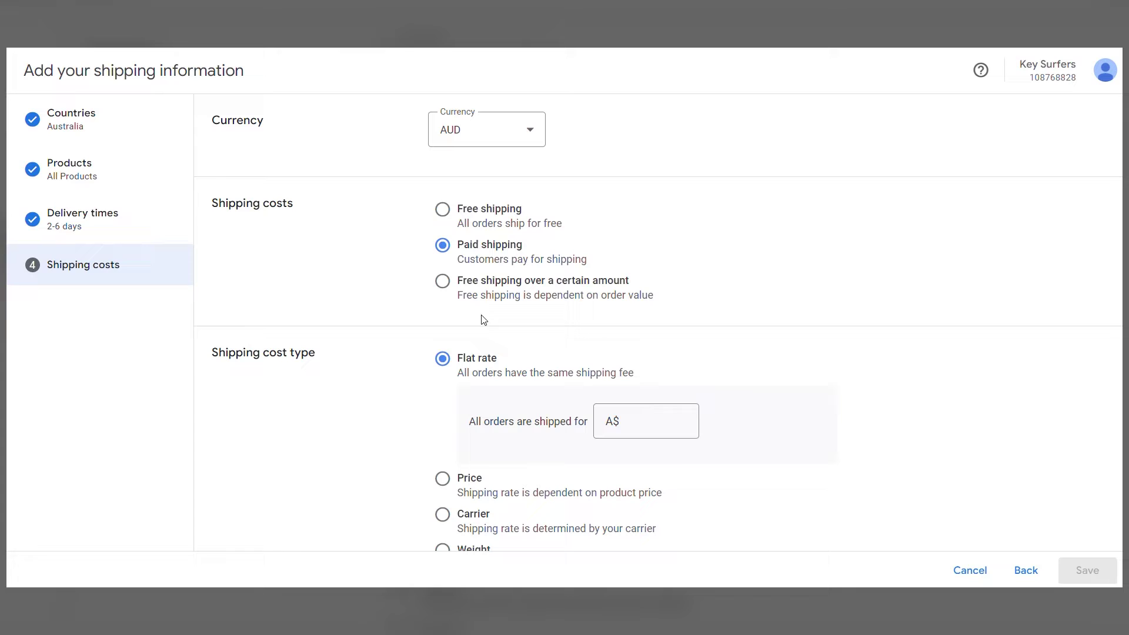
Enter 100 as the A$ amount for all orders and save the Australia shipping service.
left_click(471, 286)
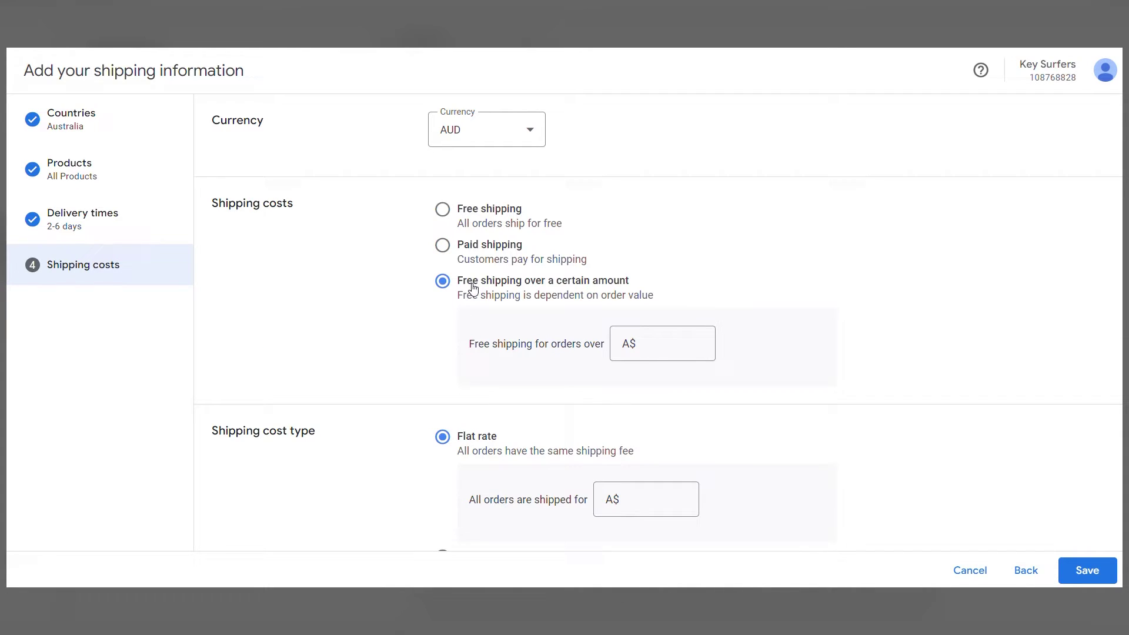
left_click(641, 345)
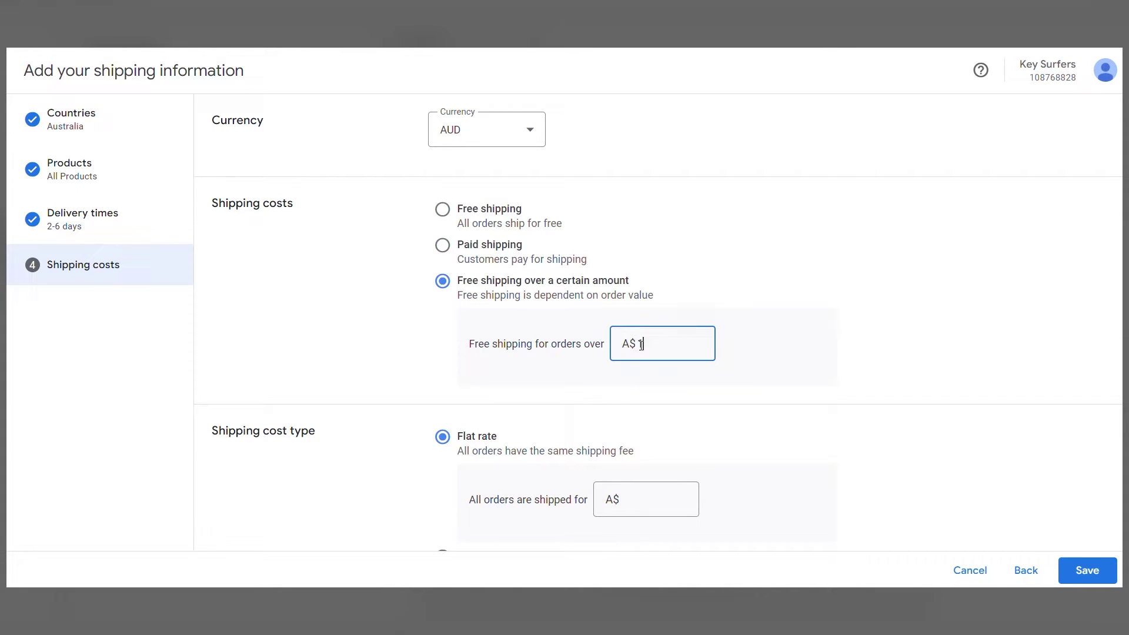
scroll(623, 403, "down", 3)
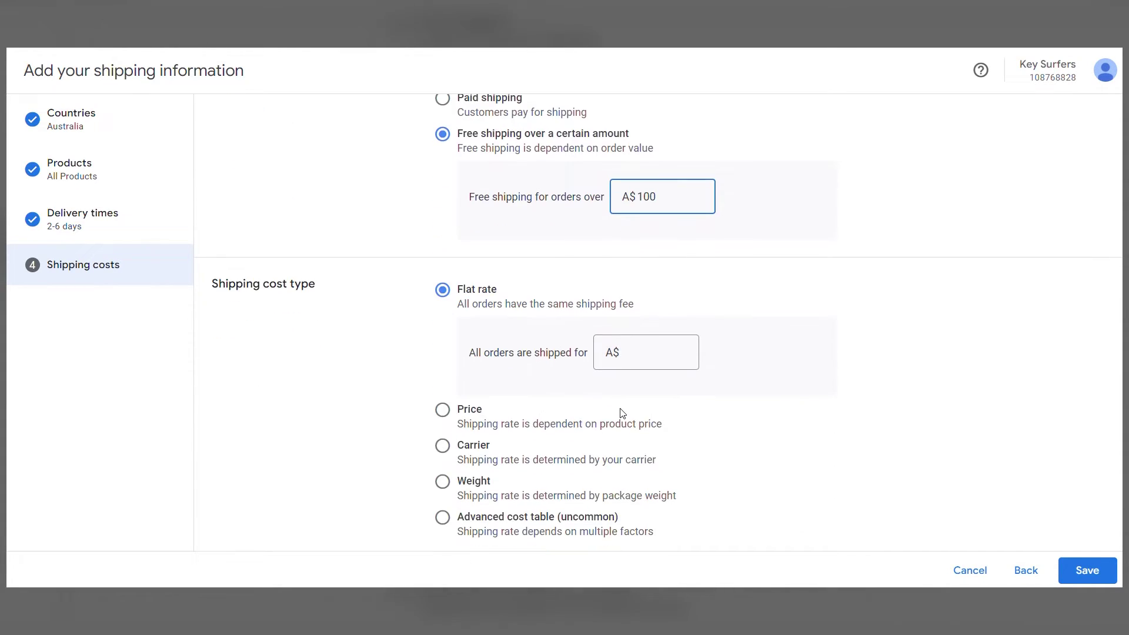
left_click(464, 434)
scroll(464, 434, "down", 2)
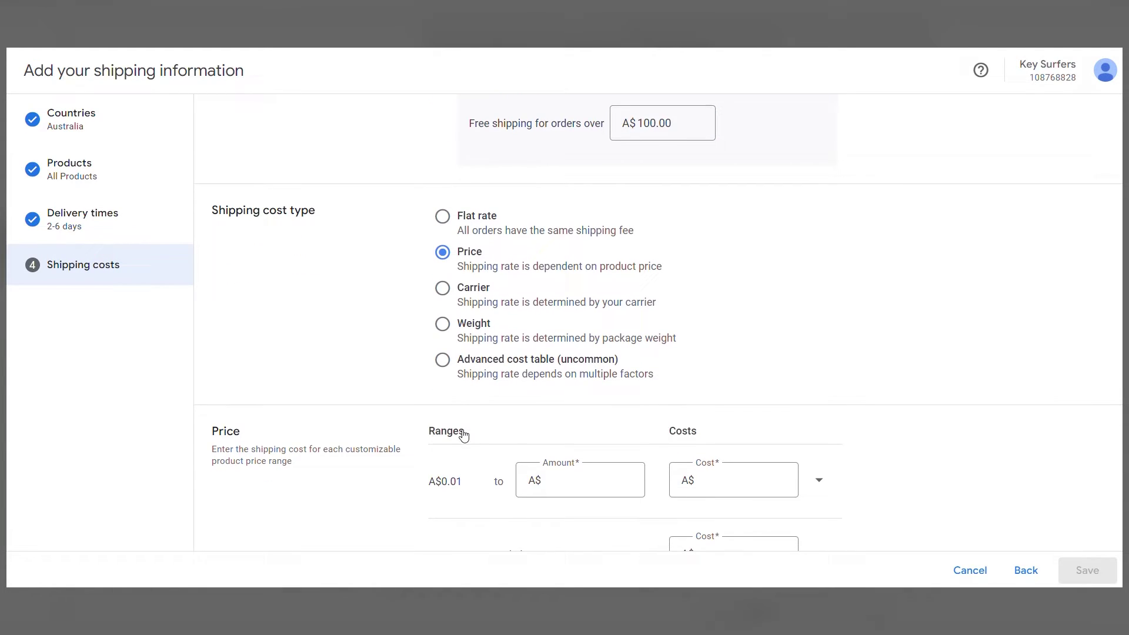
scroll(474, 444, "down", 2)
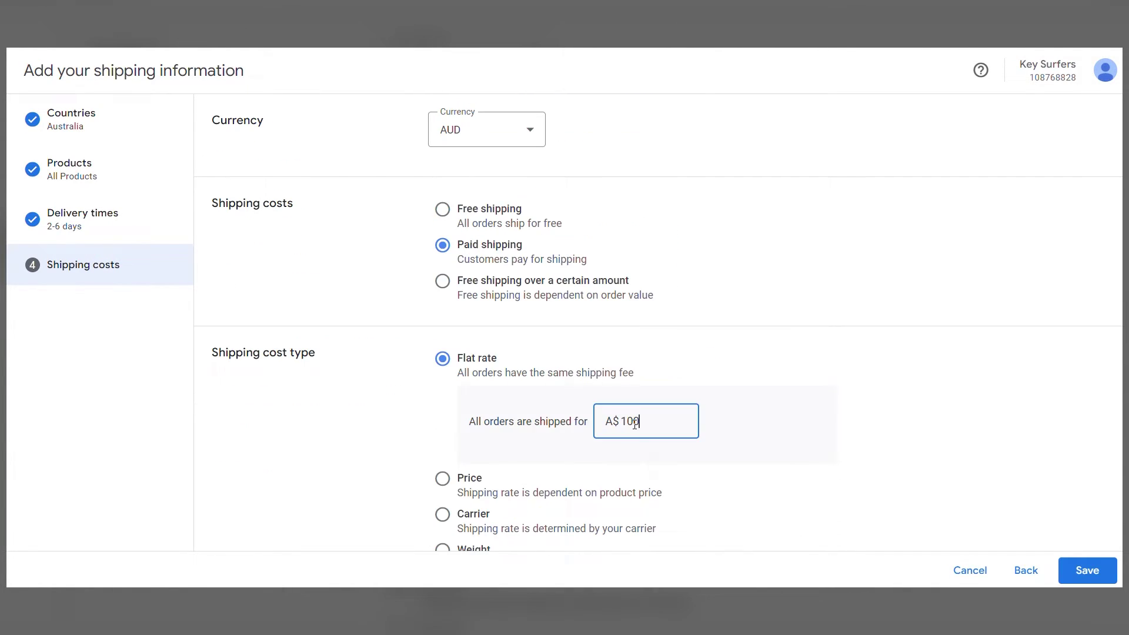
left_click(1086, 568)
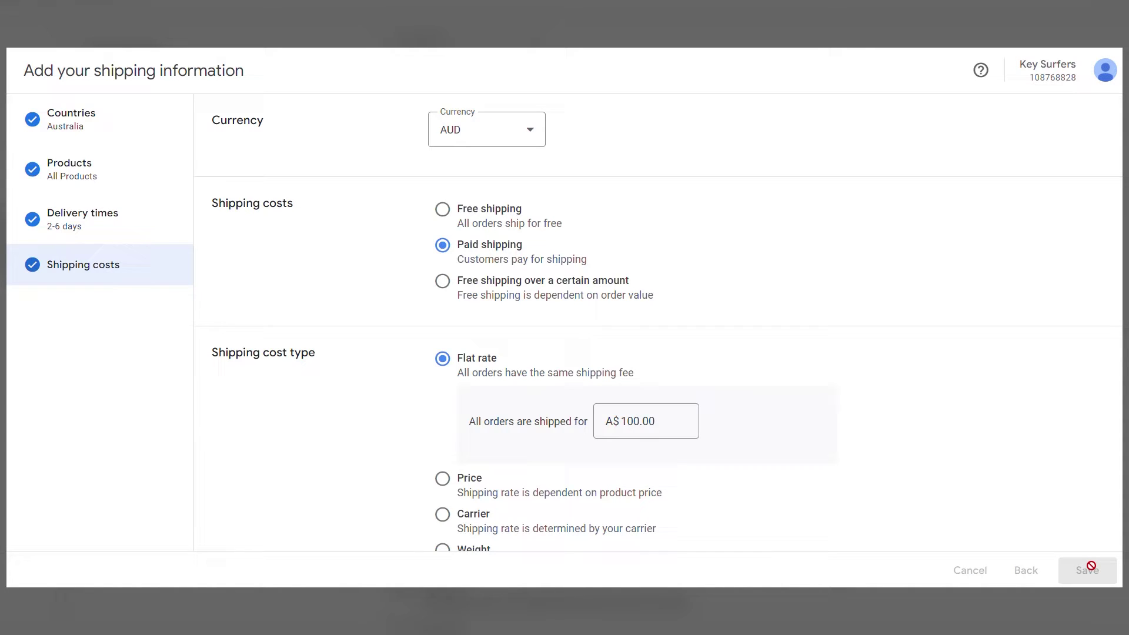